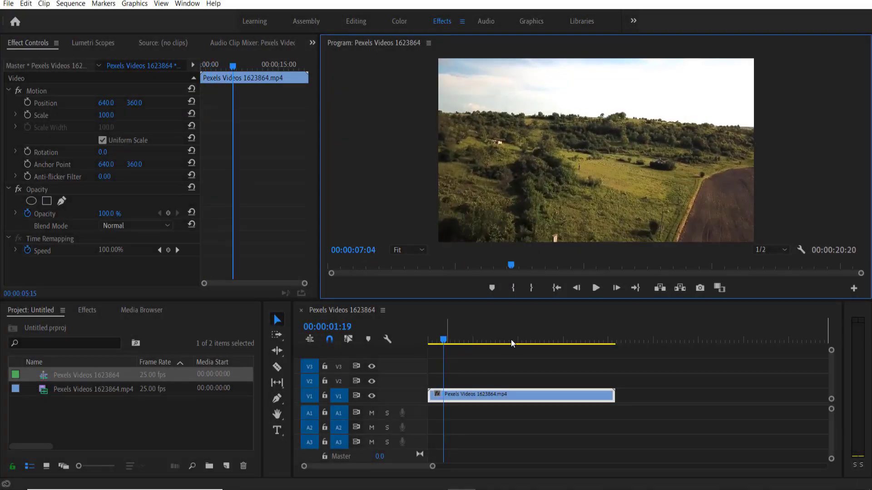
# Return the playhead to the start and create a new adjustment layer with default settings.
pyautogui.click(602, 344)
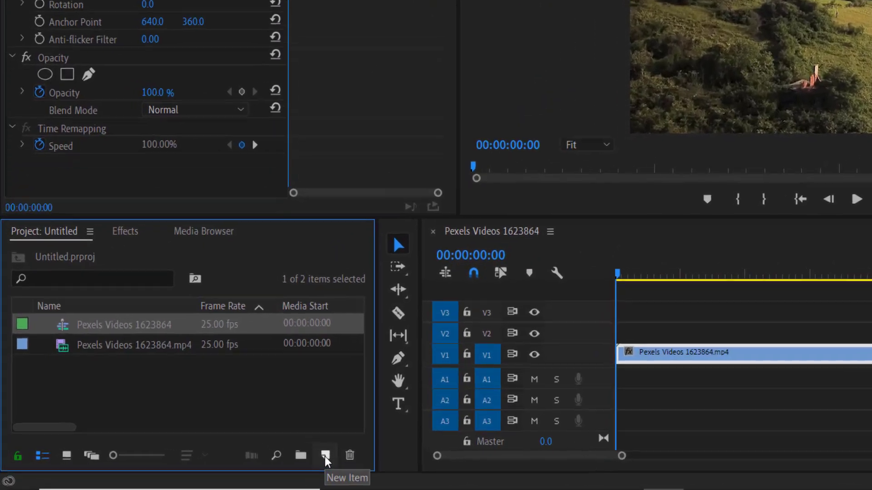
pyautogui.click(227, 466)
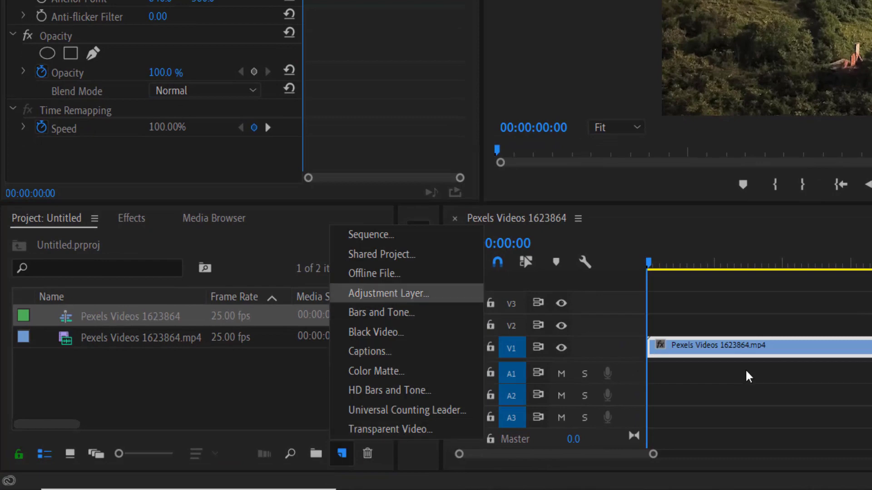
pyautogui.press('Return')
pyautogui.click(692, 180)
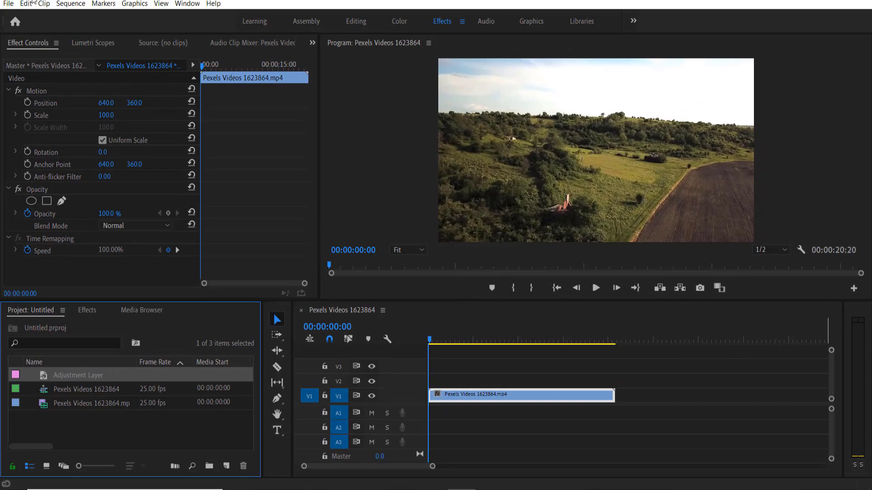
# Place the adjustment layer on V2 above the drone clip, stretching it toward the clip's length.
pyautogui.click(8, 4)
pyautogui.moveTo(42, 16)
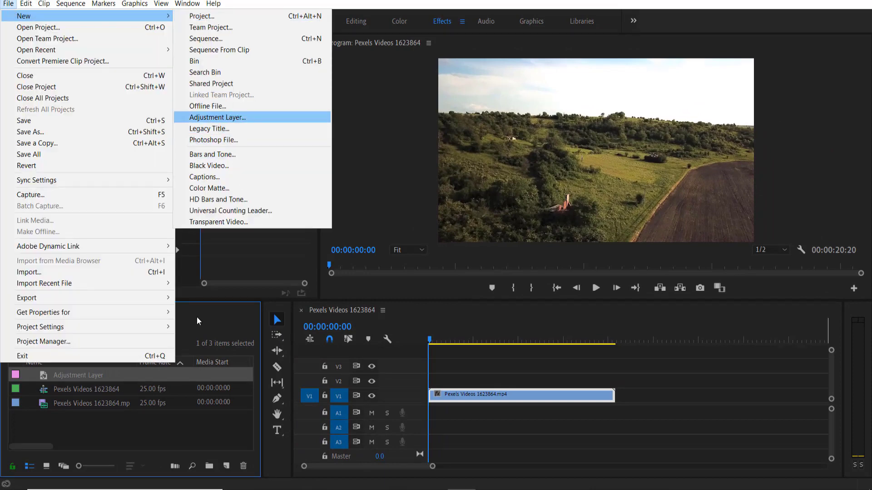
pyautogui.click(153, 380)
pyautogui.moveTo(446, 368)
pyautogui.mouseDown()
pyautogui.moveTo(437, 386)
pyautogui.moveTo(614, 379)
pyautogui.mouseUp()
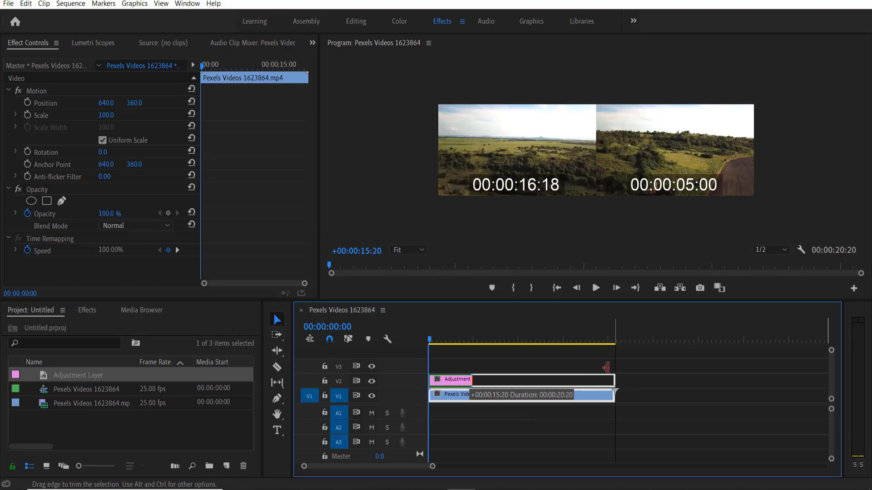
# Find Gaussian Blur under Video Effects > Blur & Sharpen and drop it onto the selected adjustment layer.
pyautogui.click(481, 382)
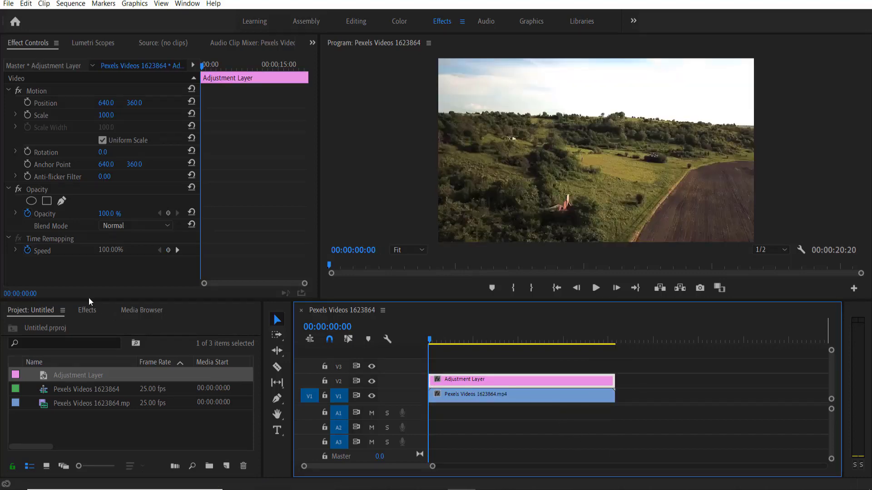
pyautogui.click(89, 310)
pyautogui.click(81, 326)
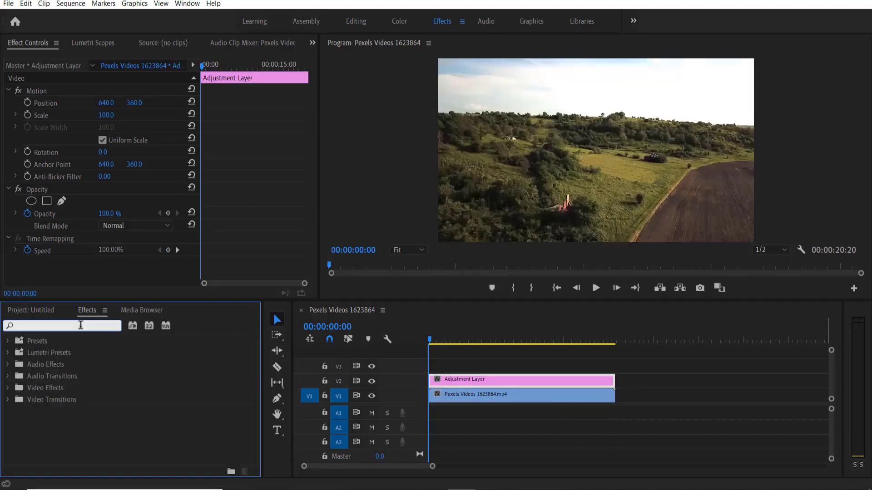
pyautogui.write('GAU')
pyautogui.write('SSIAN')
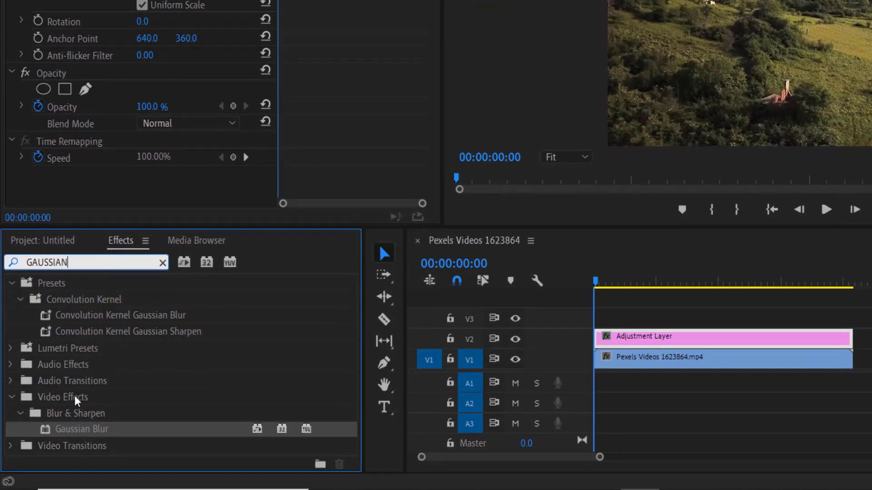
pyautogui.click(71, 400)
pyautogui.click(74, 418)
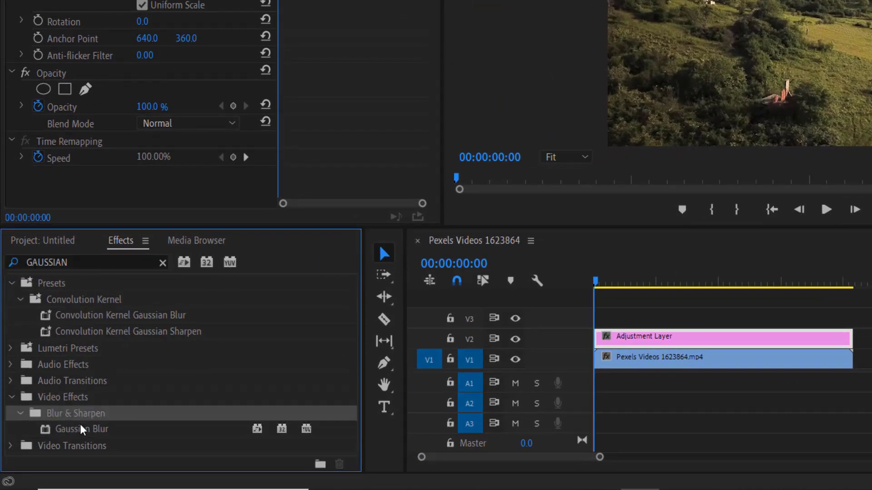
pyautogui.click(82, 434)
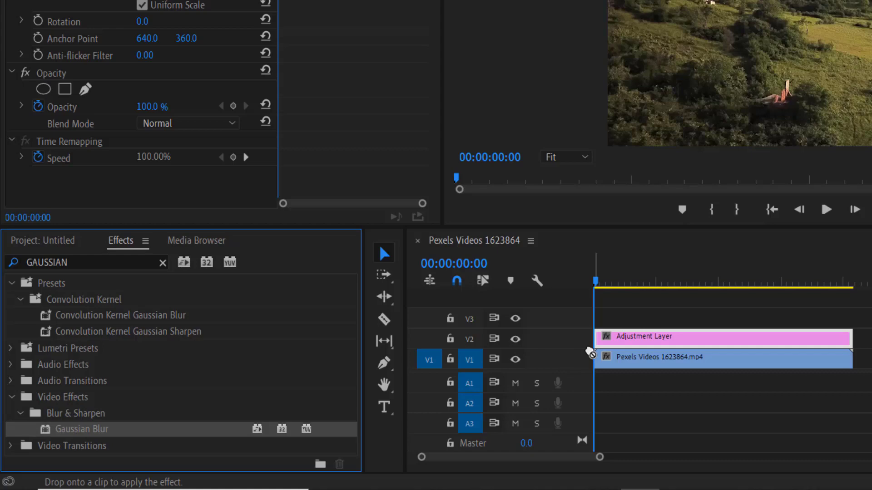
pyautogui.moveTo(641, 336); pyautogui.dragTo(640, 337)
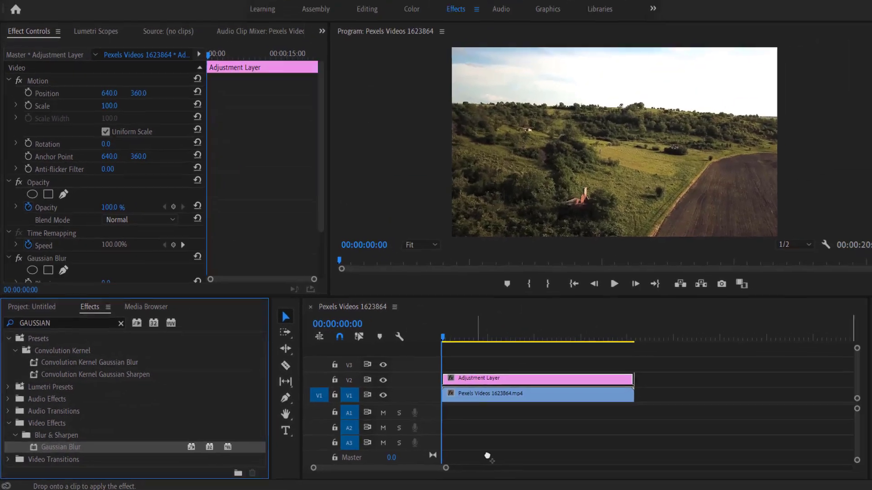
pyautogui.scroll(-2, 324, 198)
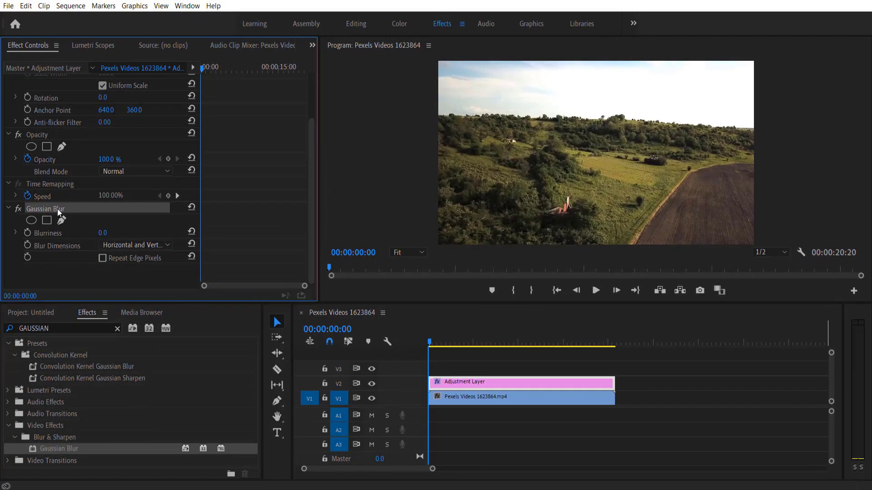
# Keyframe Blurriness at 0 on the first frame and at 70 at 00:00:02:13.
pyautogui.moveTo(203, 71); pyautogui.dragTo(200, 73)
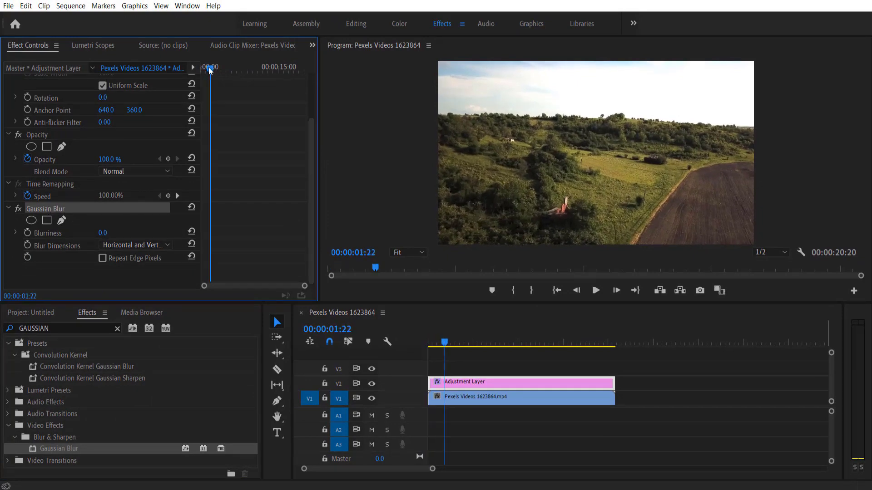
pyautogui.click(201, 73)
pyautogui.click(27, 232)
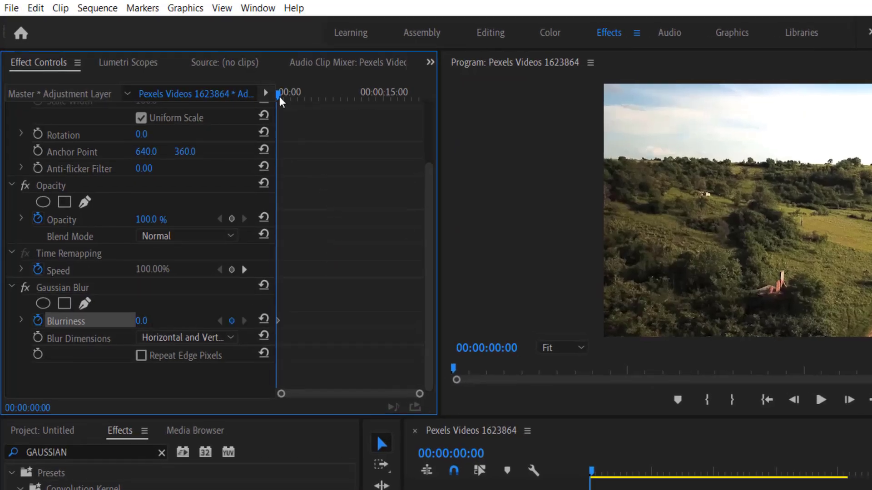
pyautogui.moveTo(279, 100); pyautogui.dragTo(293, 96)
pyautogui.click(145, 320)
pyautogui.write('70')
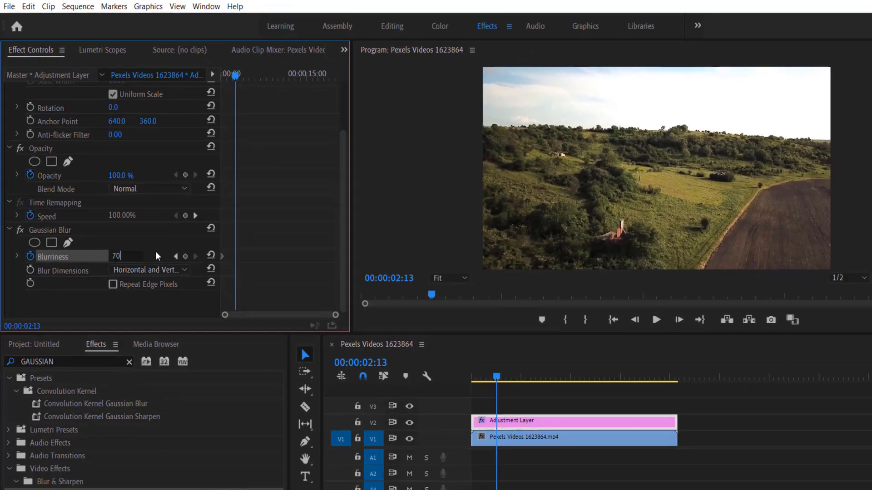
pyautogui.press('Return')
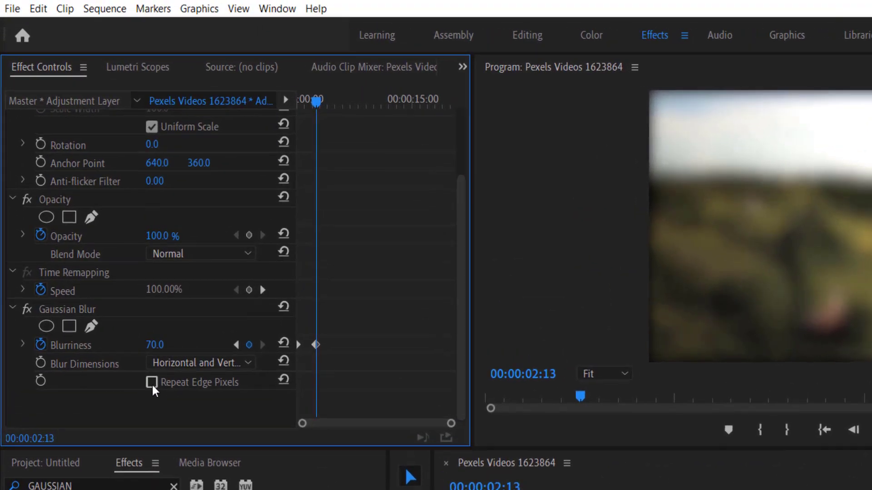
# Enable Repeat Edge Pixels and add Blurriness keyframes of 70 near 00:00:14:03 and 0 just after.
pyautogui.click(104, 260)
pyautogui.moveTo(216, 68); pyautogui.dragTo(273, 68)
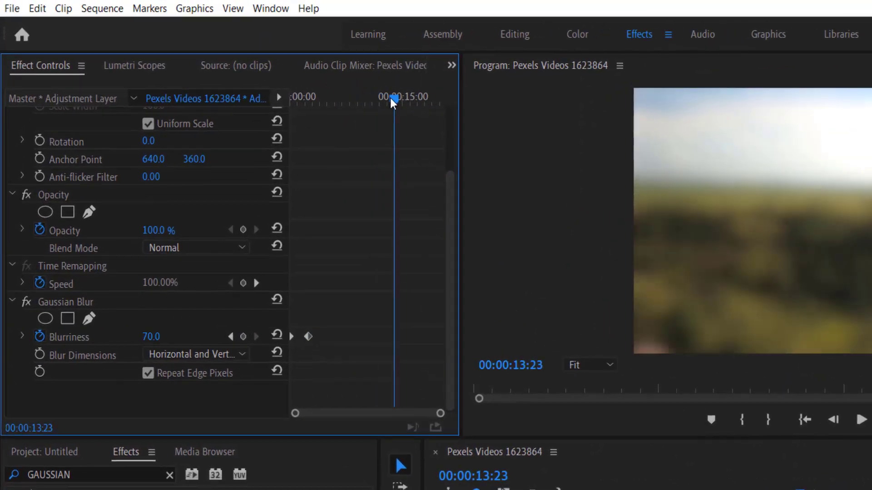
pyautogui.moveTo(390, 98); pyautogui.dragTo(392, 98)
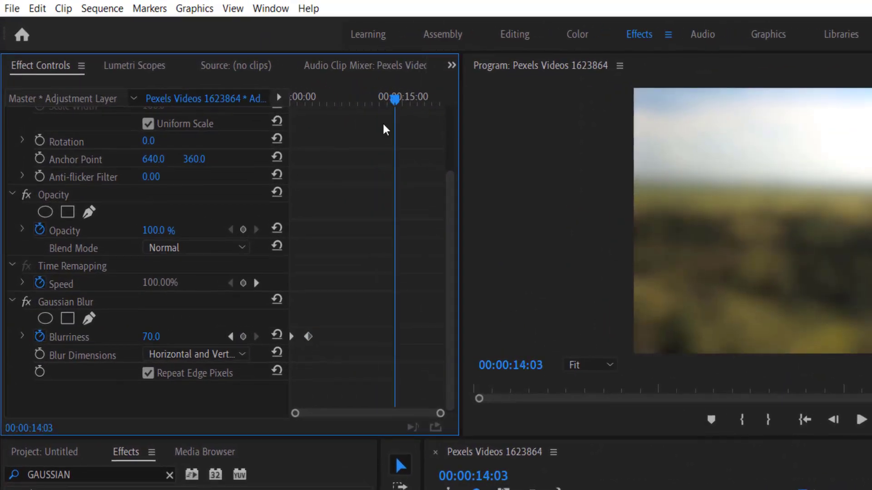
pyautogui.click(242, 341)
pyautogui.moveTo(403, 102); pyautogui.dragTo(421, 104)
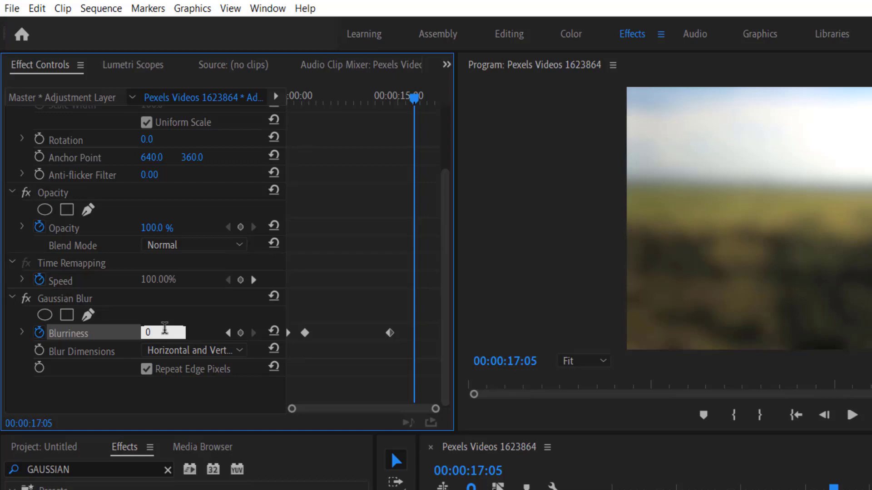
pyautogui.write('0')
pyautogui.press('Return')
# Move the 70 Blurriness keyframe to 00:00:08:22 and scrub the start to check the ramp.
pyautogui.moveTo(326, 68)
pyautogui.mouseDown()
pyautogui.moveTo(246, 75)
pyautogui.moveTo(213, 89)
pyautogui.moveTo(250, 91)
pyautogui.moveTo(208, 96)
pyautogui.moveTo(258, 99)
pyautogui.mouseUp()
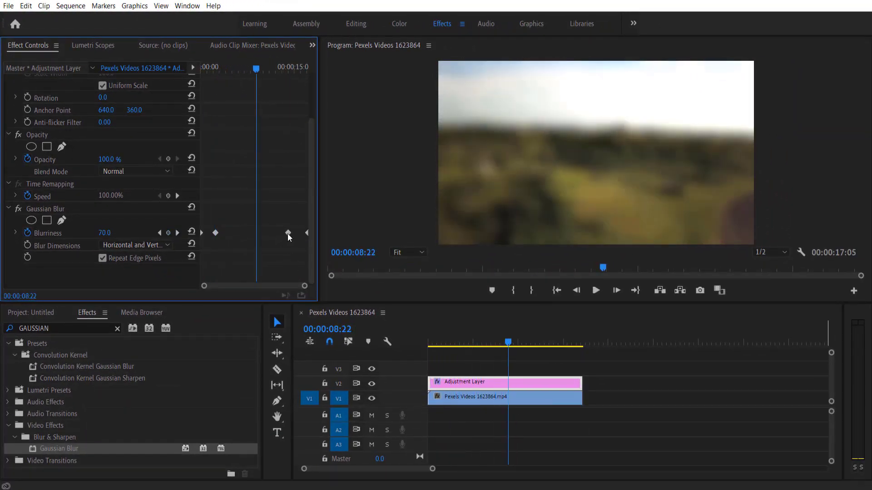
pyautogui.moveTo(288, 234); pyautogui.dragTo(257, 234)
pyautogui.moveTo(256, 71); pyautogui.dragTo(194, 80)
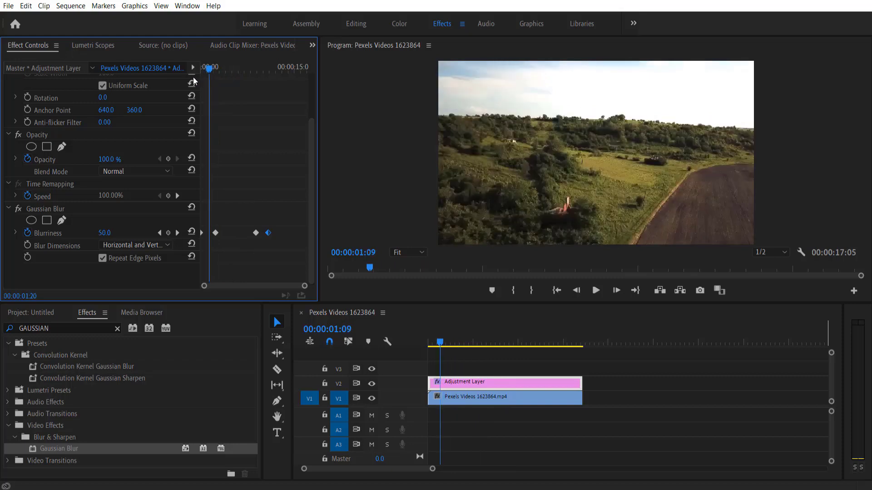
# Maximize the Program Monitor and play the blurred drone clip.
pyautogui.press('`')
pyautogui.press('space')
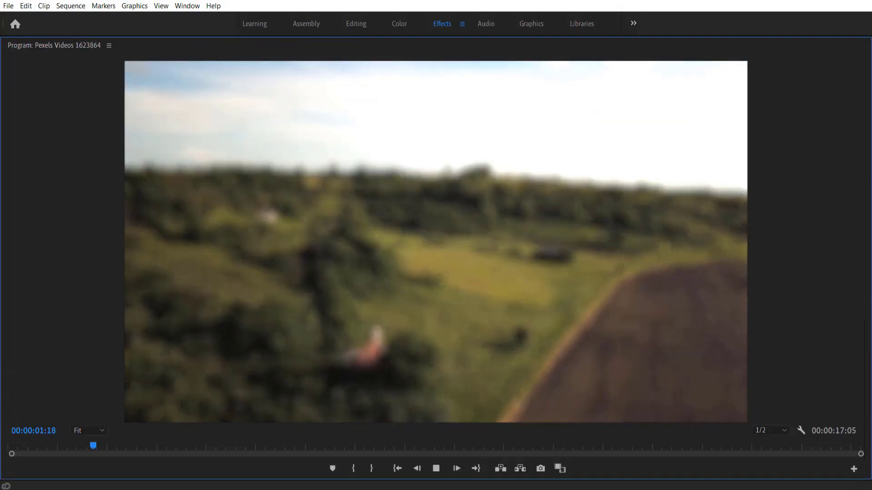